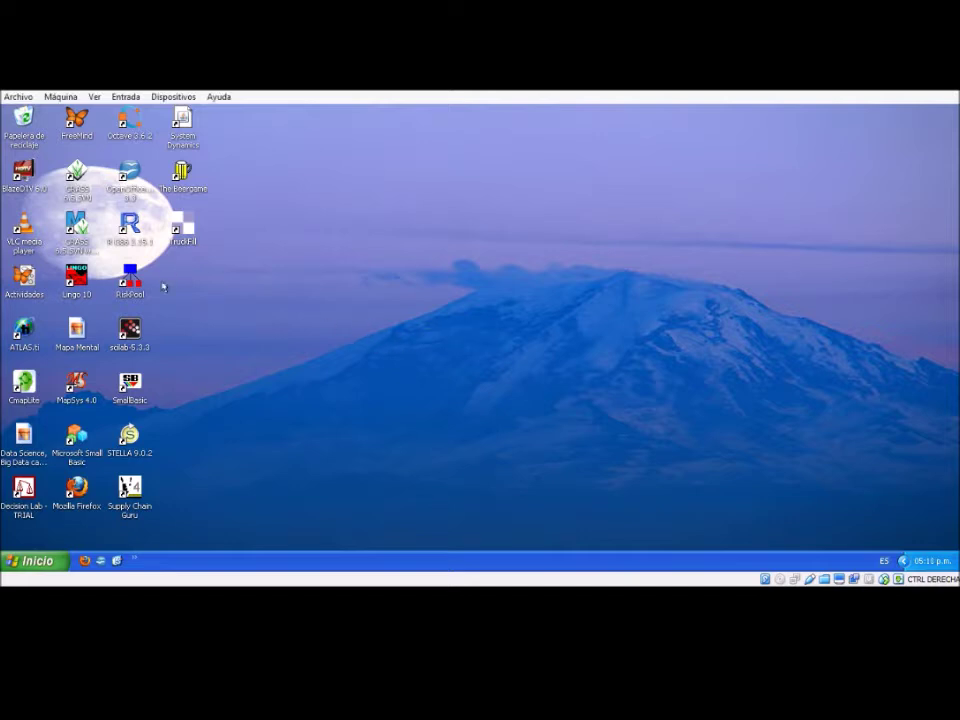
- Launch the Risk Pool Game, move its window clear of the desktop icons, and play period 1 with the proposed orders
{"action": "double_click", "coordinate": [127, 285]}
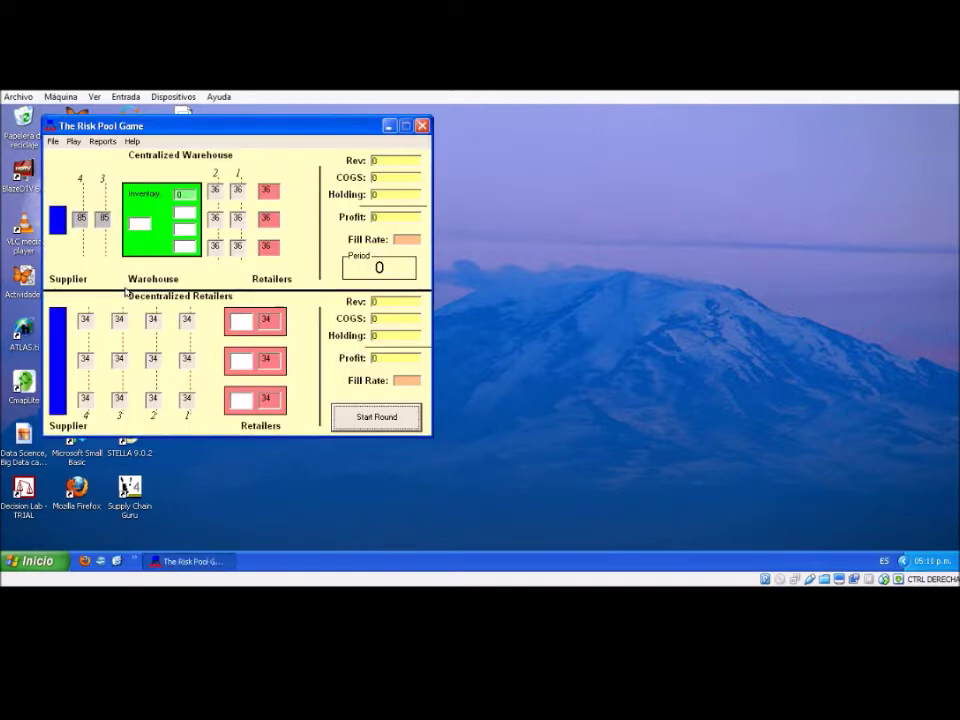
{"action": "left_click_drag", "start_coordinate": [289, 127], "coordinate": [501, 174]}
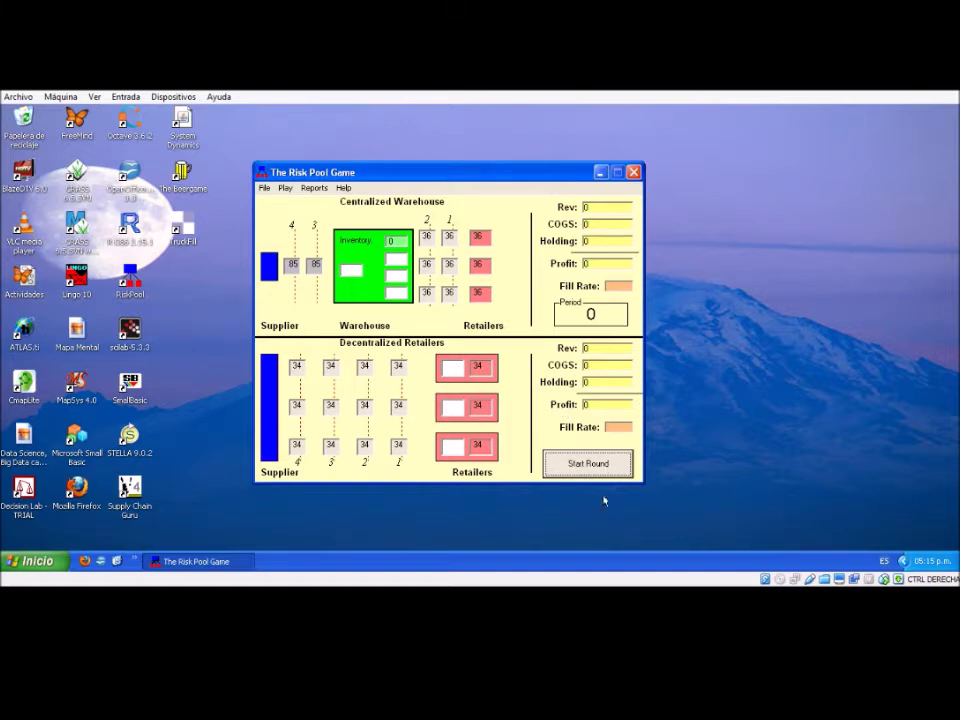
{"action": "left_click", "coordinate": [610, 464]}
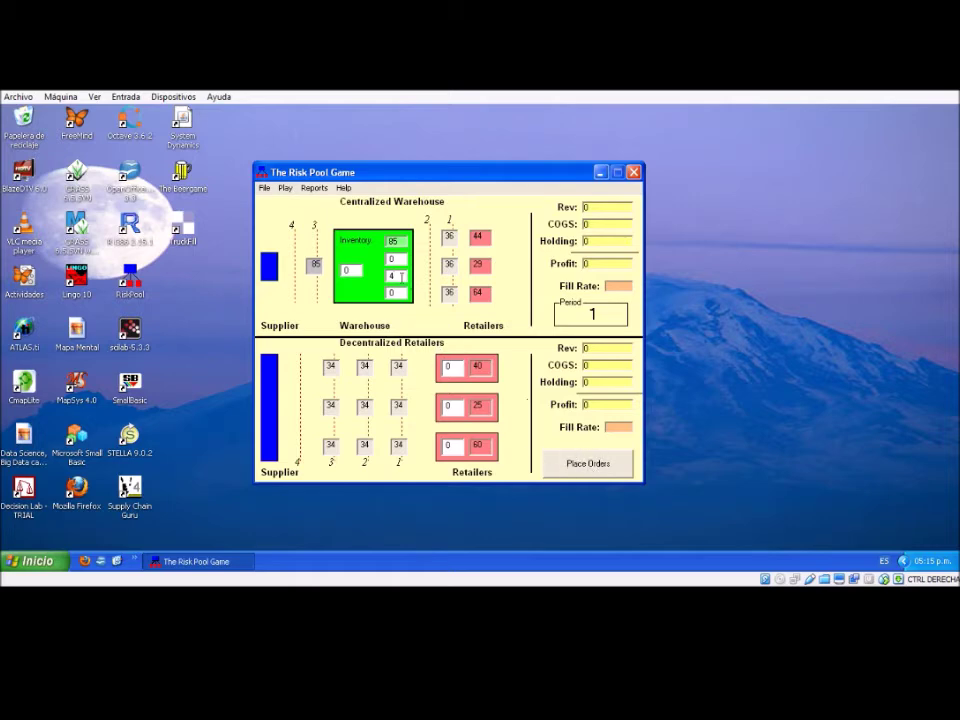
{"action": "left_click", "coordinate": [354, 271]}
{"action": "left_click", "coordinate": [585, 463]}
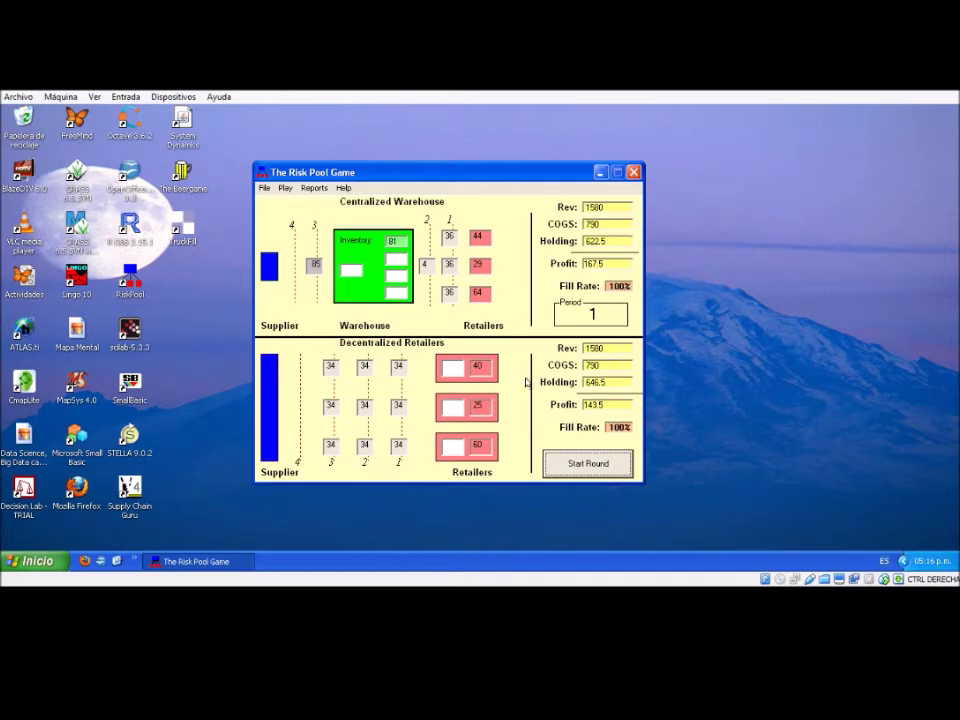
- Play periods 2 and 3 of the game, placing the proposed warehouse and retailer orders in each
{"action": "left_click", "coordinate": [594, 466]}
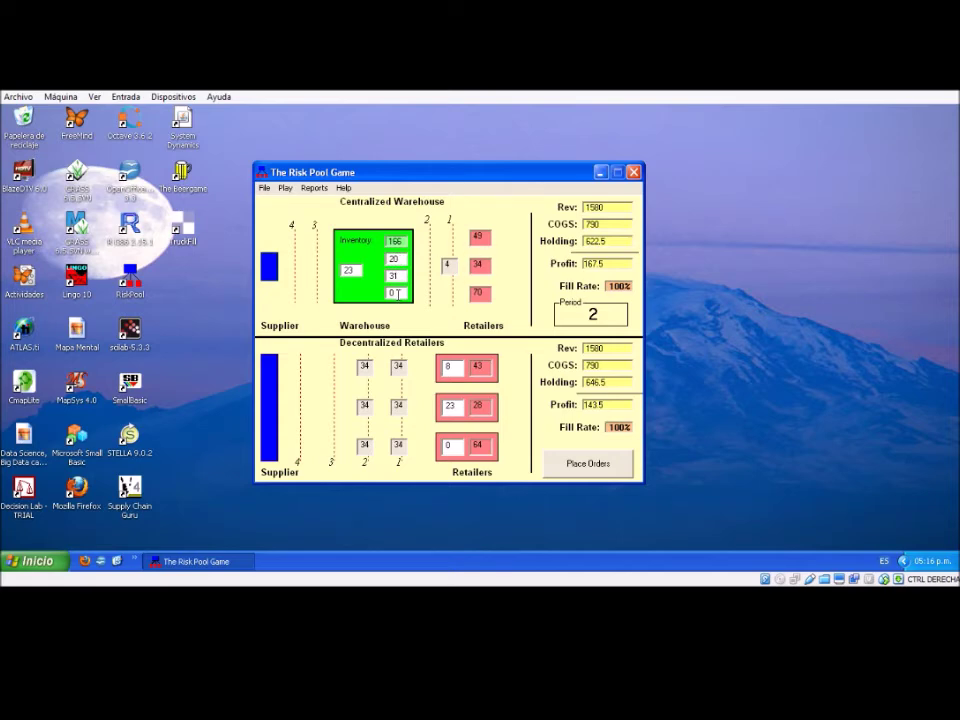
{"action": "double_click", "coordinate": [355, 270]}
{"action": "left_click", "coordinate": [613, 462]}
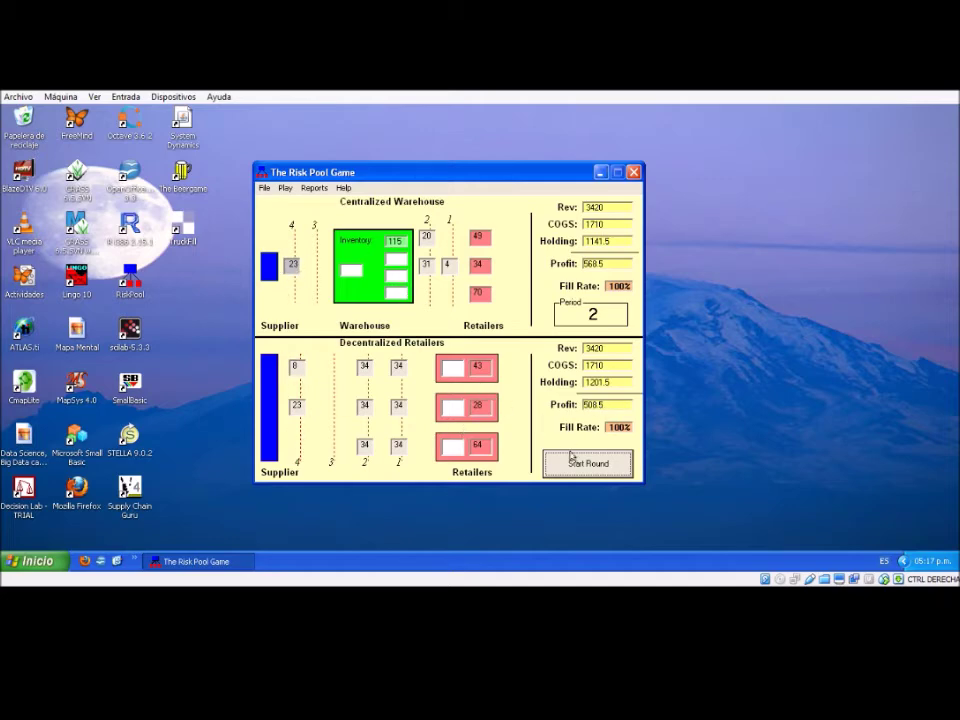
{"action": "left_click", "coordinate": [604, 466]}
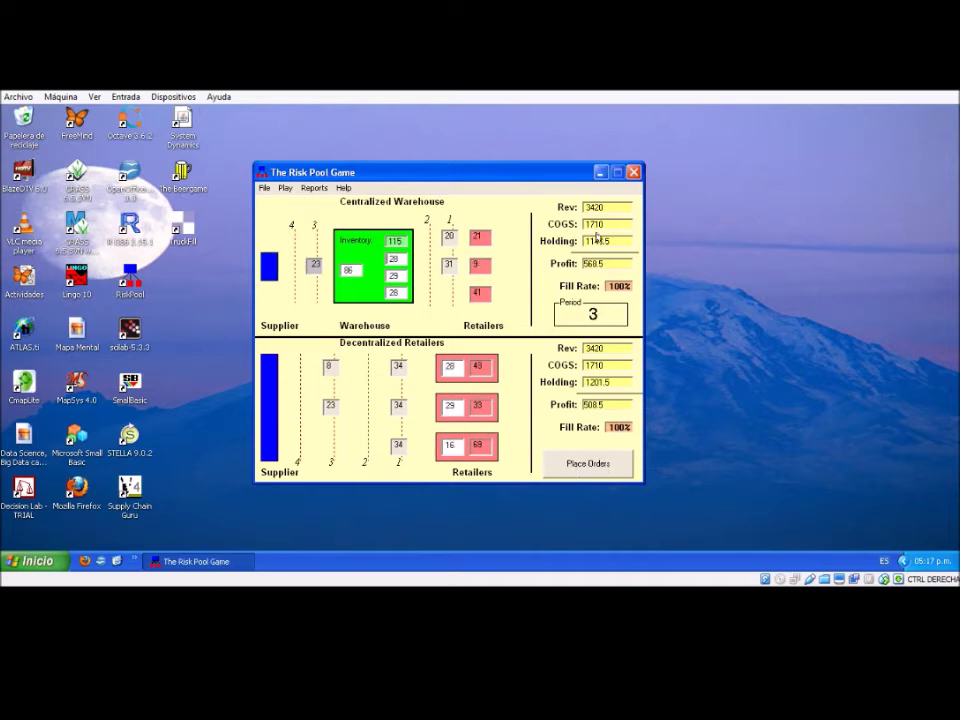
{"action": "left_click", "coordinate": [569, 459]}
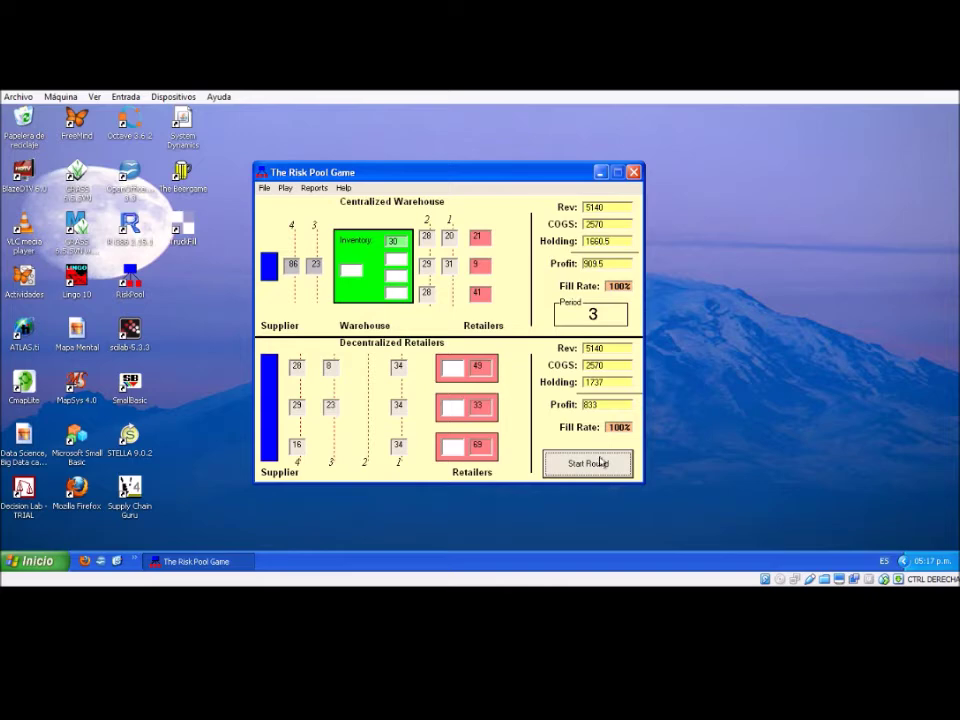
- Play periods 4 through 6, accepting the proposed orders for both the centralized and decentralized systems
{"action": "left_click", "coordinate": [606, 462]}
{"action": "left_click", "coordinate": [605, 462]}
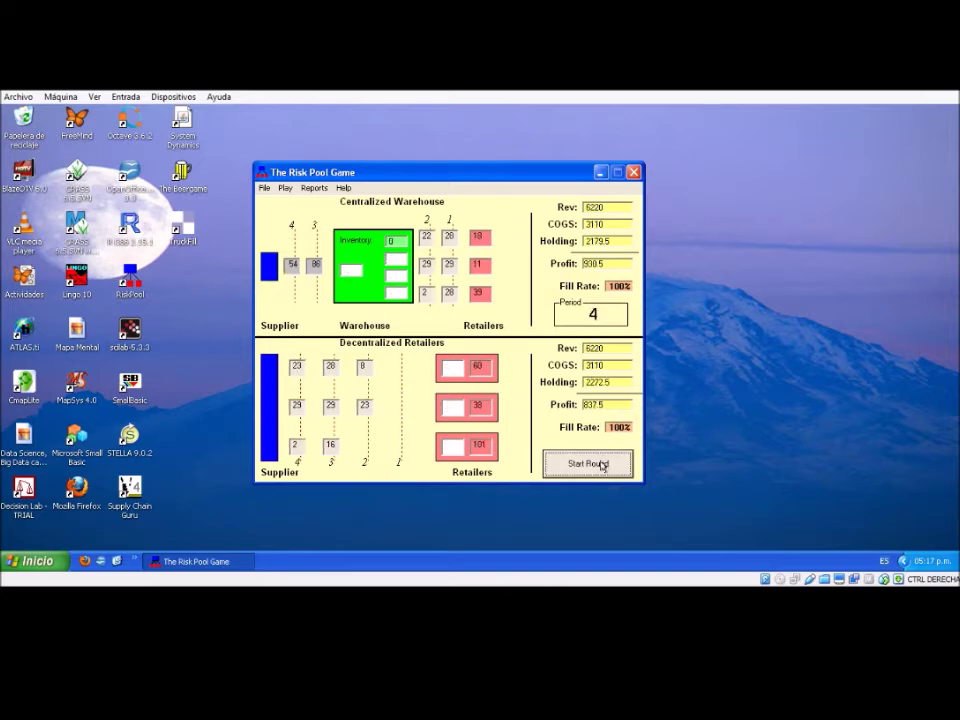
{"action": "left_click", "coordinate": [604, 464]}
{"action": "left_click", "coordinate": [603, 465]}
{"action": "left_click", "coordinate": [603, 465]}
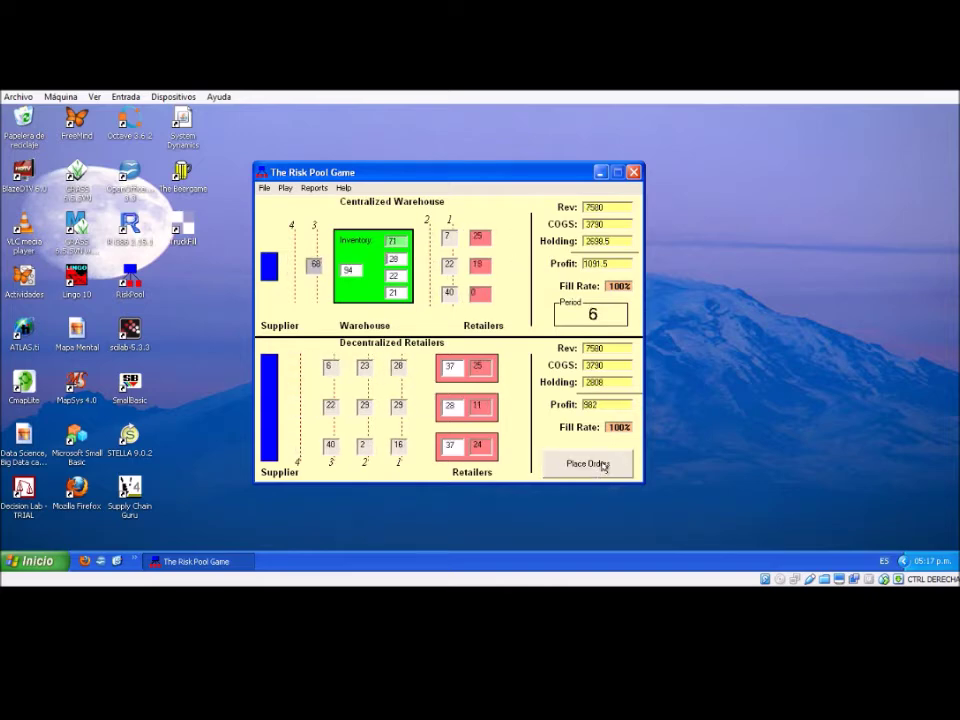
{"action": "left_click", "coordinate": [604, 465]}
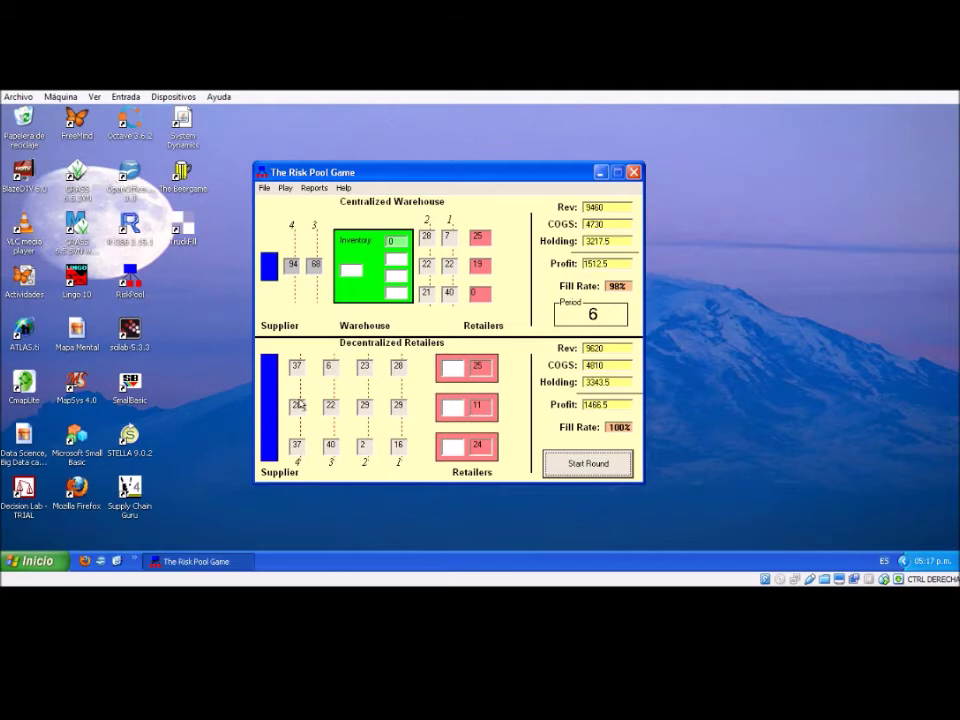
- Continue the game through period 10, placing the proposed orders each round
{"action": "left_click", "coordinate": [592, 465]}
{"action": "left_click", "coordinate": [592, 465]}
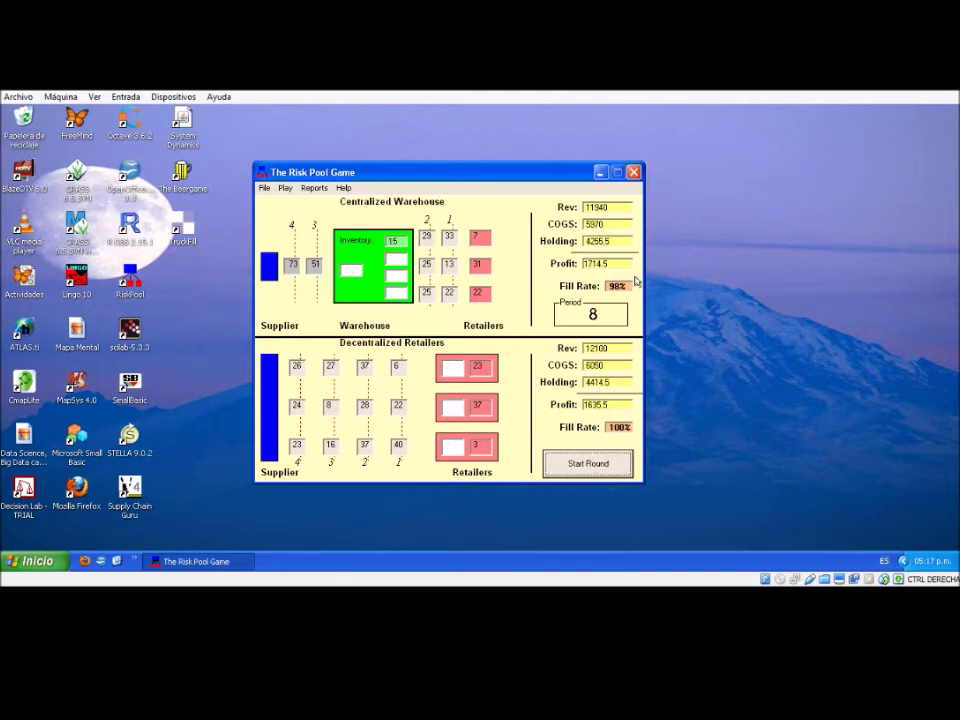
{"action": "left_click", "coordinate": [572, 468]}
{"action": "left_click", "coordinate": [572, 465]}
{"action": "left_click", "coordinate": [572, 465]}
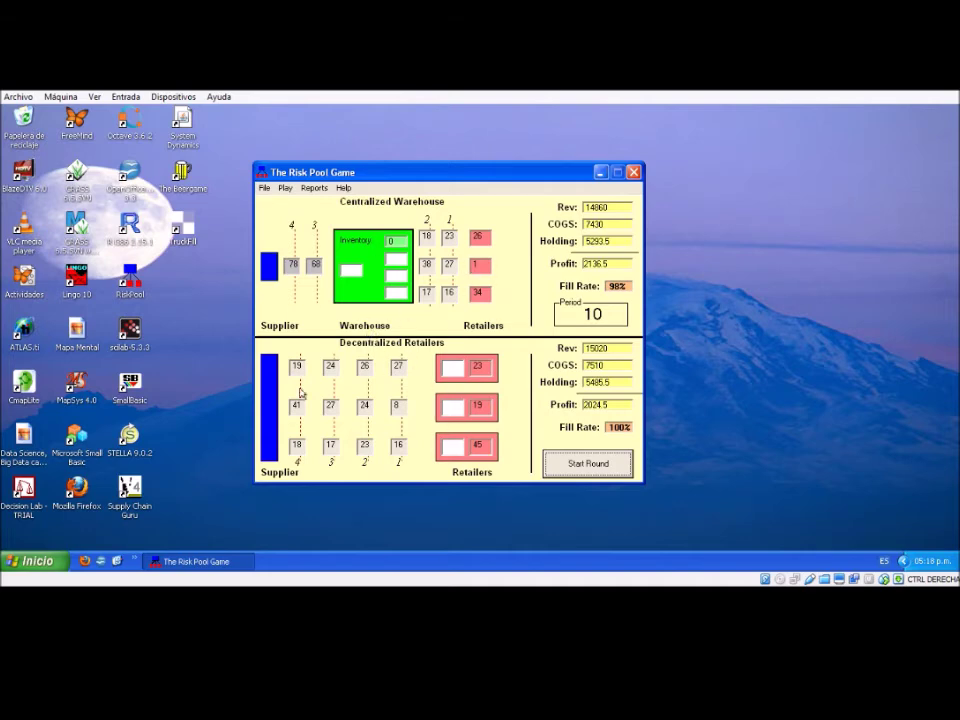
- Reset the game to period 0 and review the initial inventories of both systems, accepting the existing values
{"action": "left_click", "coordinate": [265, 188]}
{"action": "left_click", "coordinate": [278, 203]}
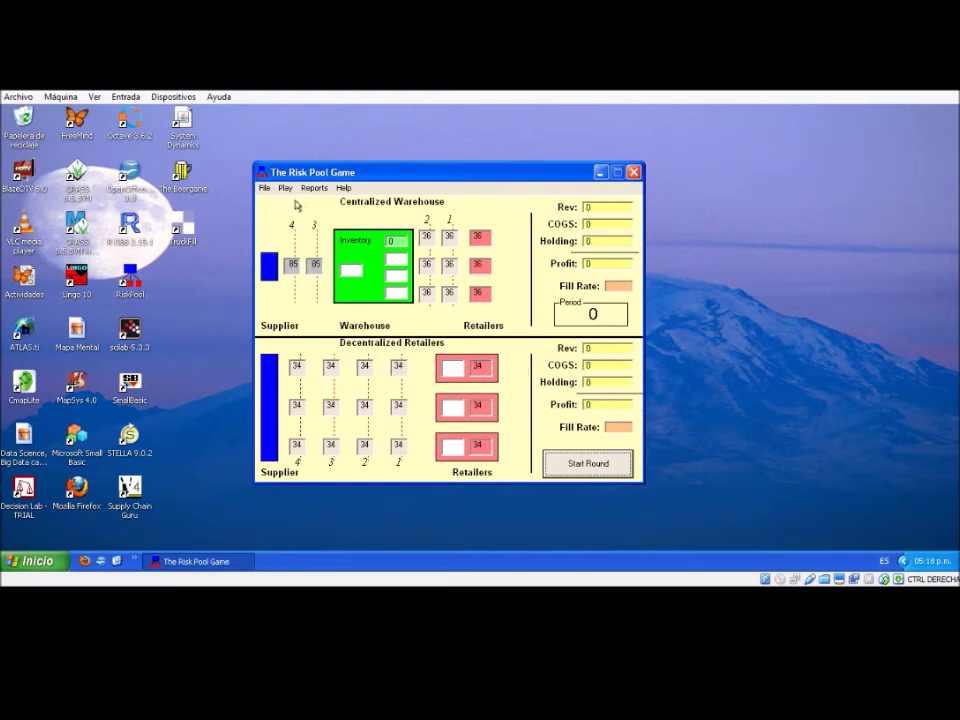
{"action": "left_click", "coordinate": [286, 190]}
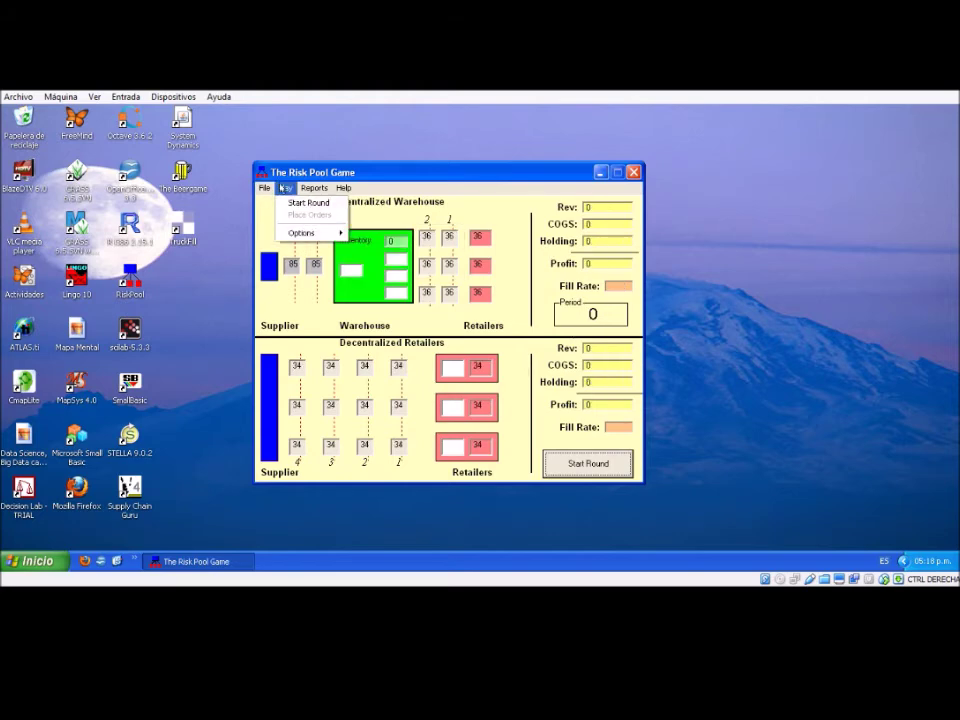
{"action": "mouse_move", "coordinate": [320, 240]}
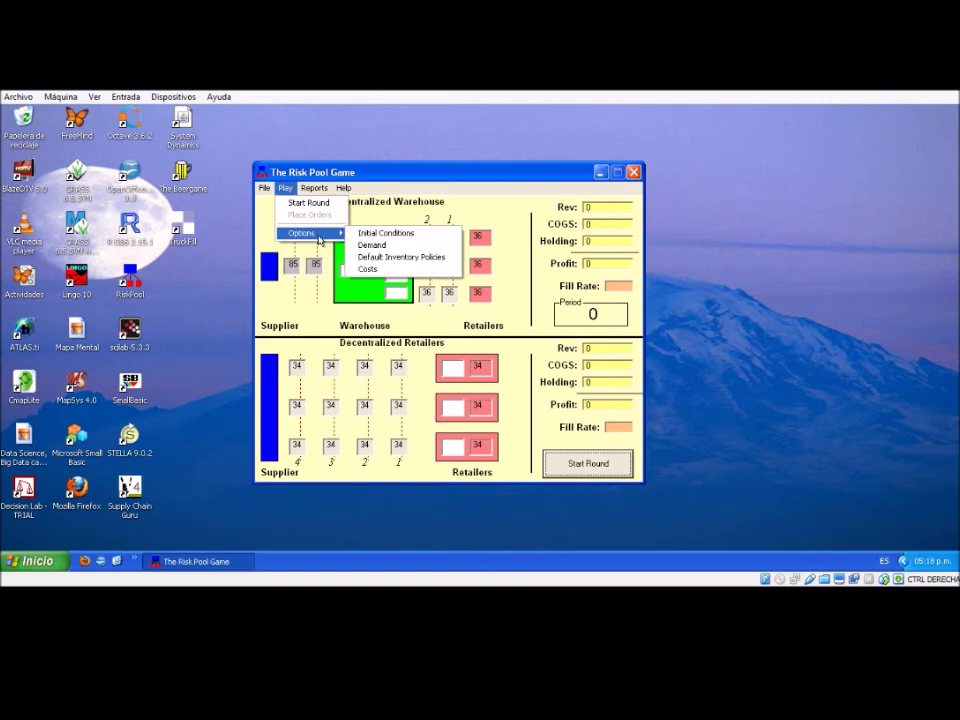
{"action": "left_click", "coordinate": [410, 234]}
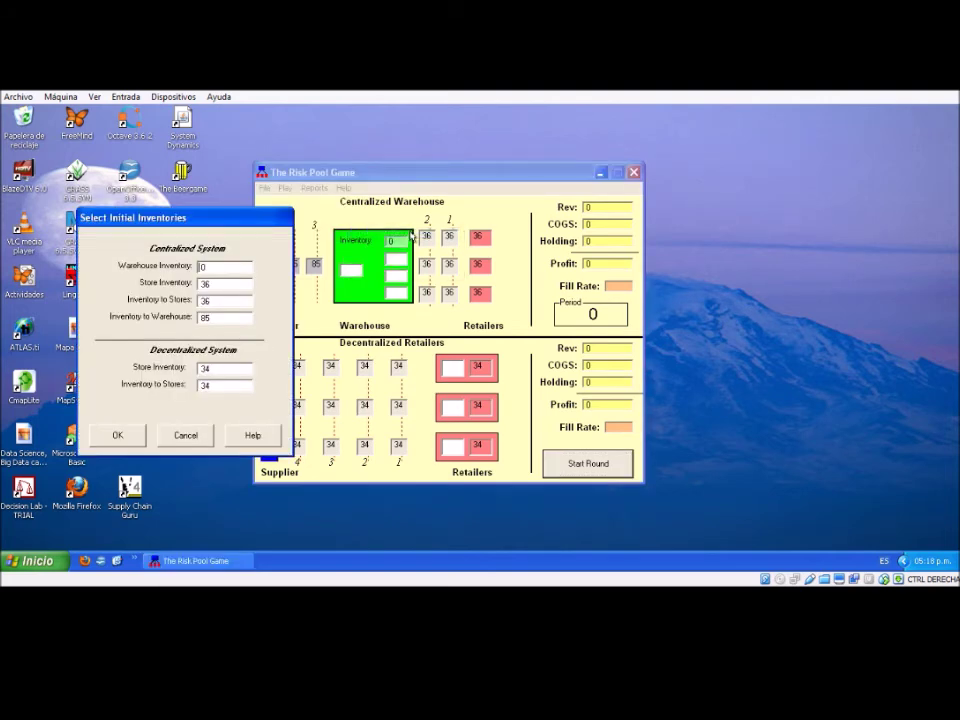
{"action": "left_click_drag", "start_coordinate": [220, 214], "coordinate": [473, 208]}
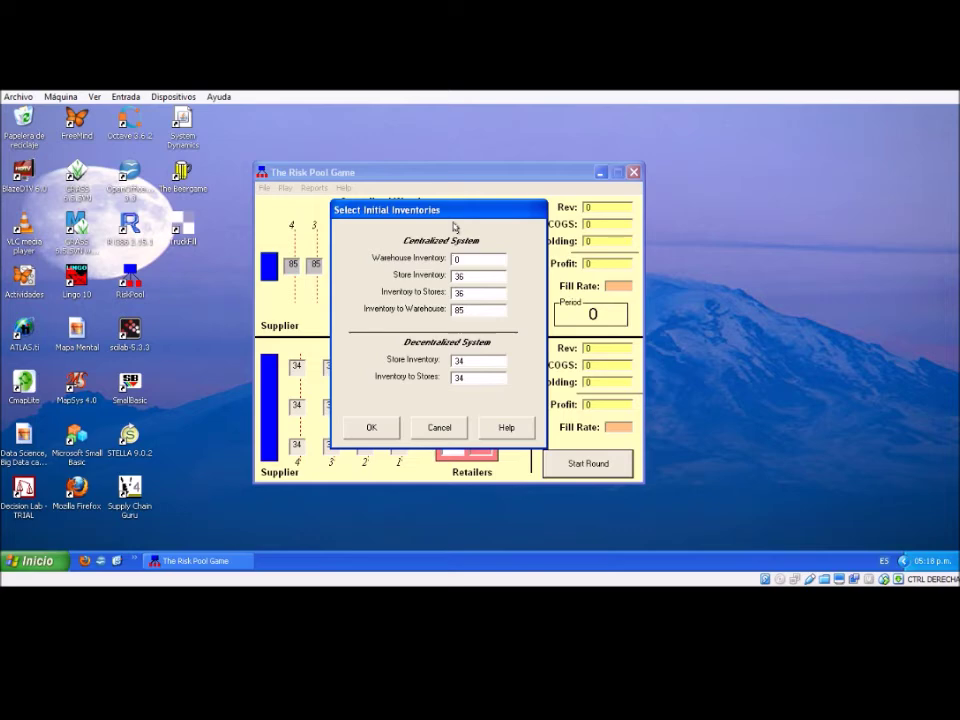
{"action": "left_click_drag", "start_coordinate": [448, 215], "coordinate": [461, 229]}
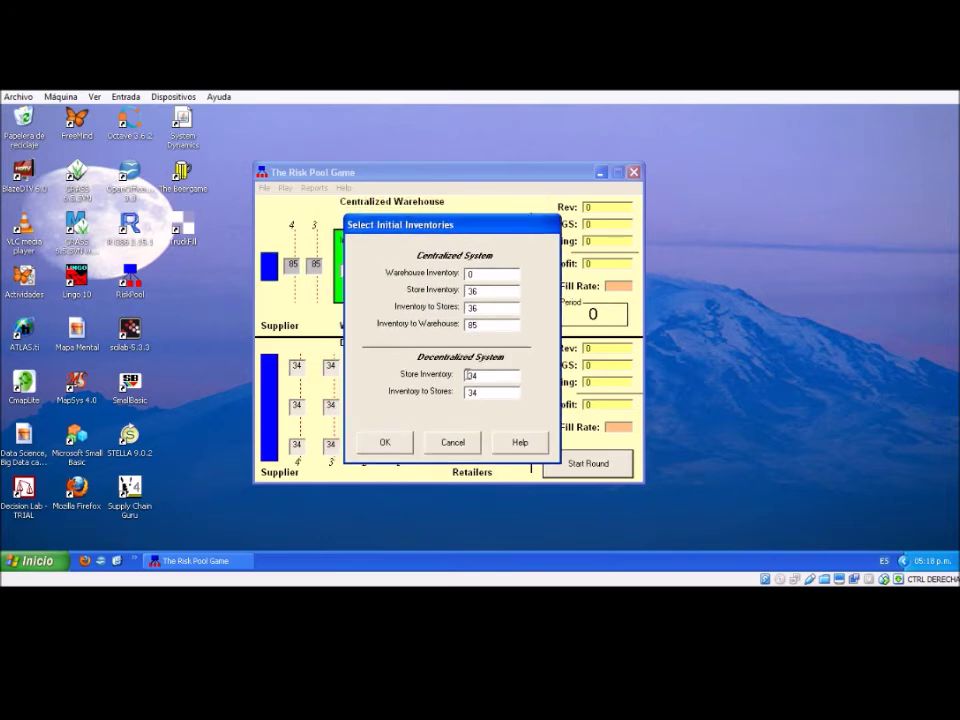
{"action": "double_click", "coordinate": [500, 326]}
{"action": "left_click_drag", "start_coordinate": [487, 225], "coordinate": [705, 214]}
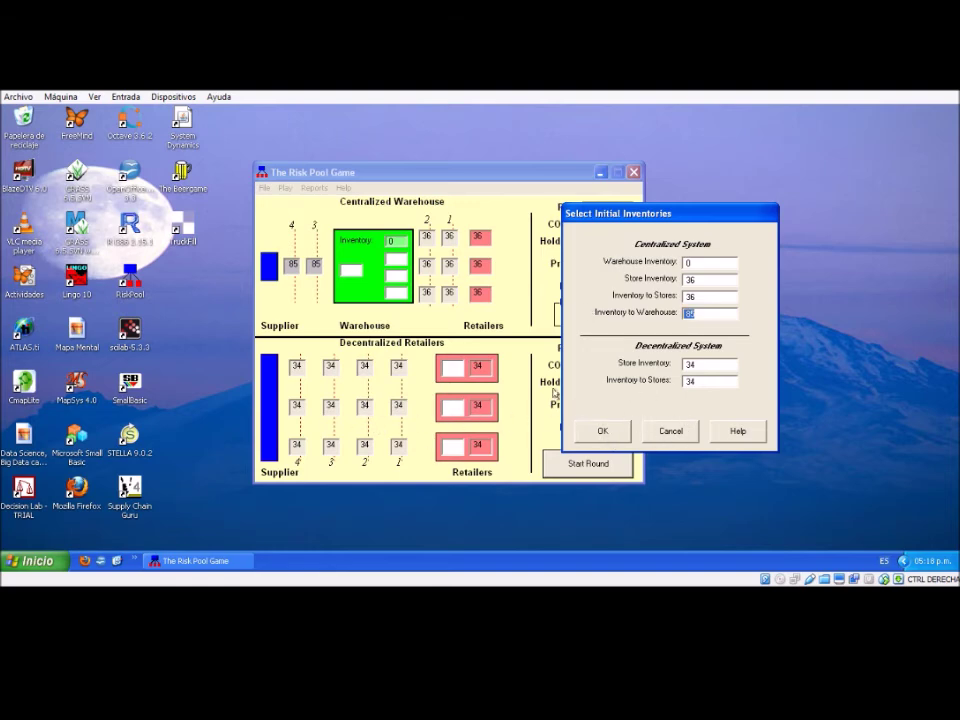
{"action": "left_click", "coordinate": [601, 429]}
- Review the random demand parameters for correlation, mean and standard deviation, accepting the existing values
{"action": "left_click", "coordinate": [285, 188]}
{"action": "mouse_move", "coordinate": [310, 232]}
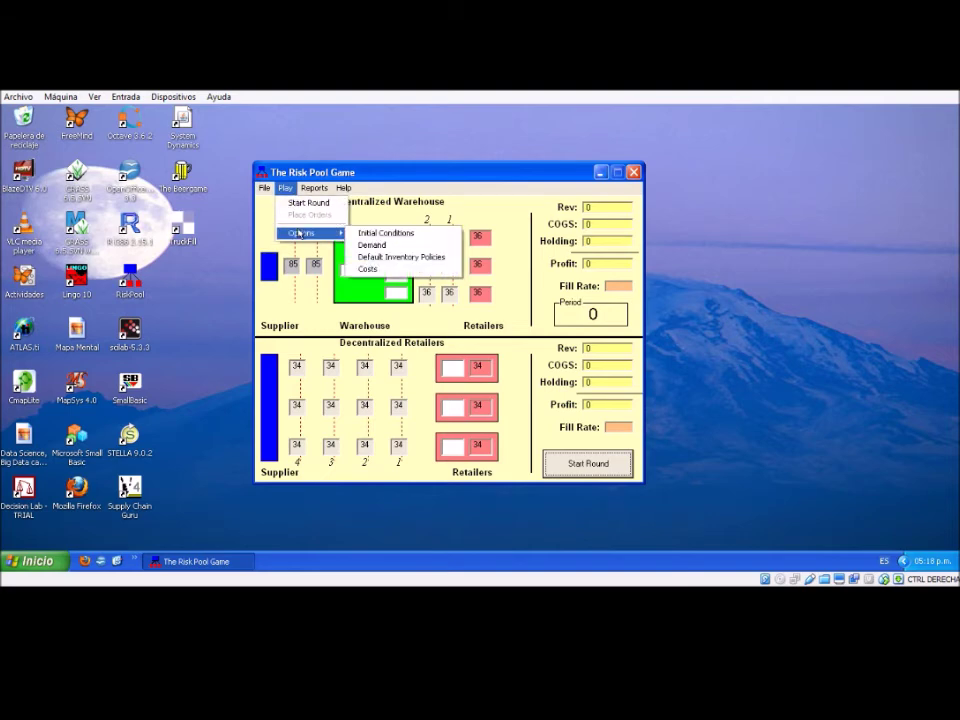
{"action": "left_click", "coordinate": [372, 245]}
{"action": "left_click_drag", "start_coordinate": [182, 138], "coordinate": [500, 219]}
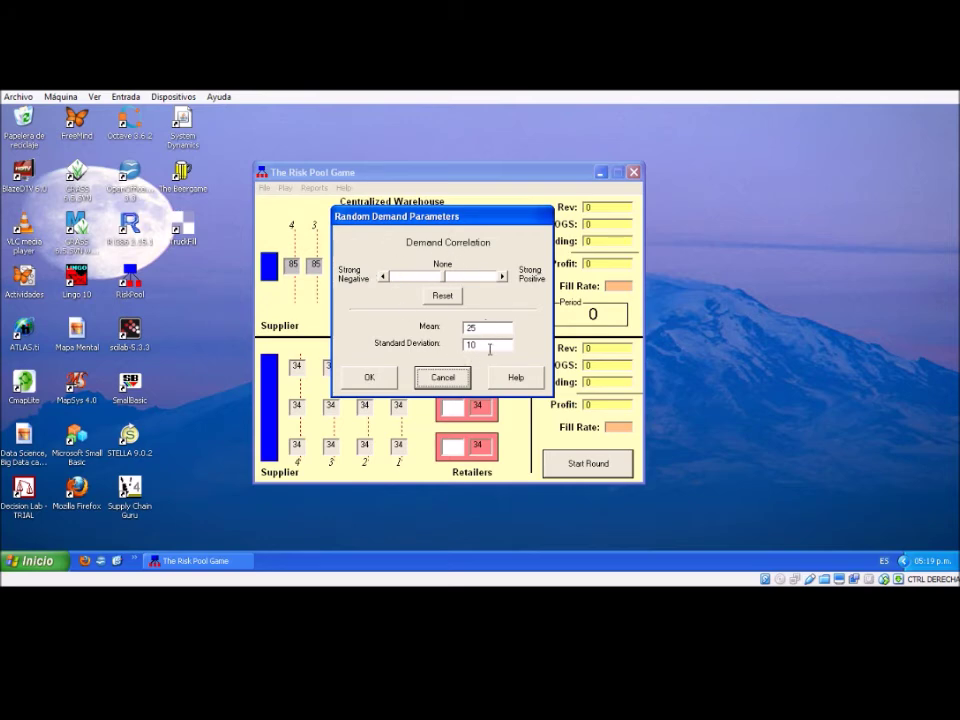
{"action": "left_click", "coordinate": [369, 377]}
- Review the default inventory policy's safety stock and weeks of inventory settings, keeping the Safety Stock policy
{"action": "left_click", "coordinate": [285, 188]}
{"action": "mouse_move", "coordinate": [315, 233]}
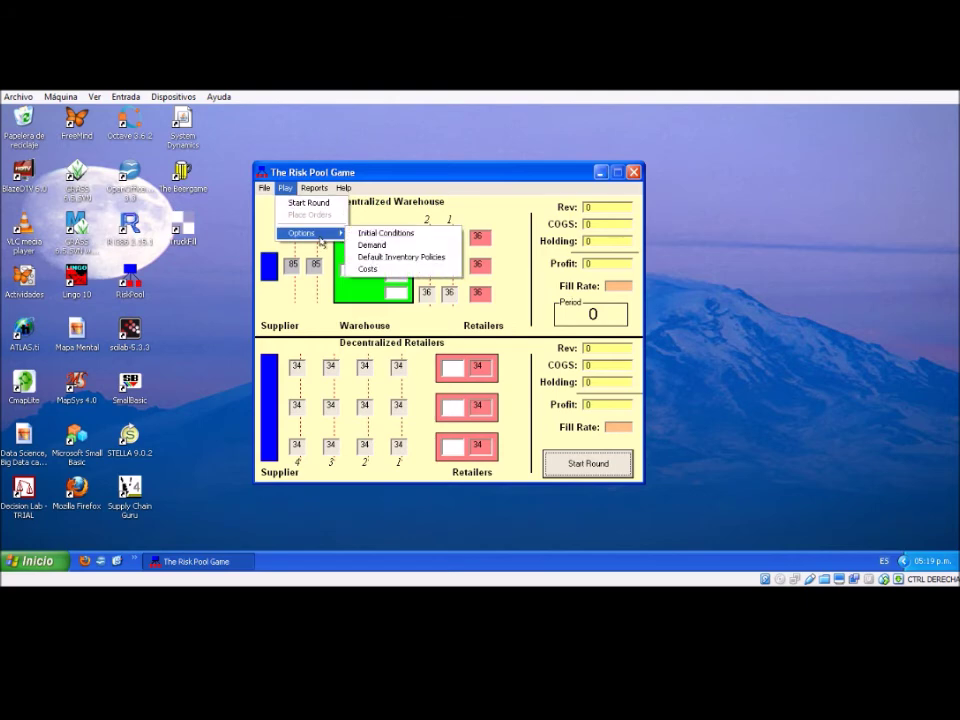
{"action": "left_click", "coordinate": [434, 258]}
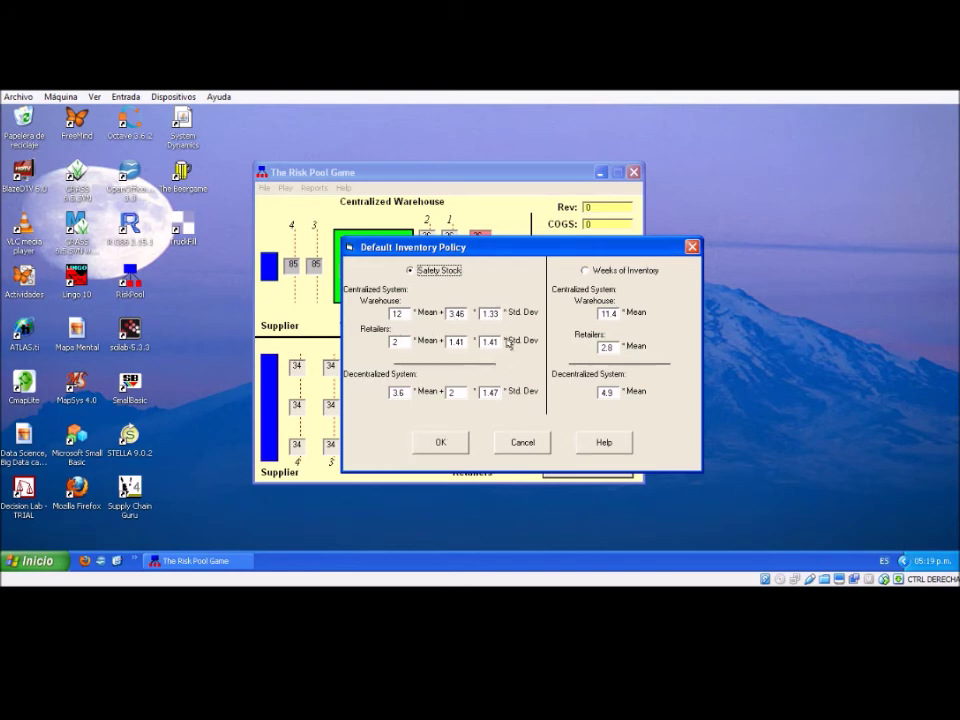
{"action": "left_click", "coordinate": [440, 443]}
- Review the holding cost, revenue per item and cost per item settings, accepting the existing values
{"action": "left_click", "coordinate": [287, 189]}
{"action": "mouse_move", "coordinate": [303, 236]}
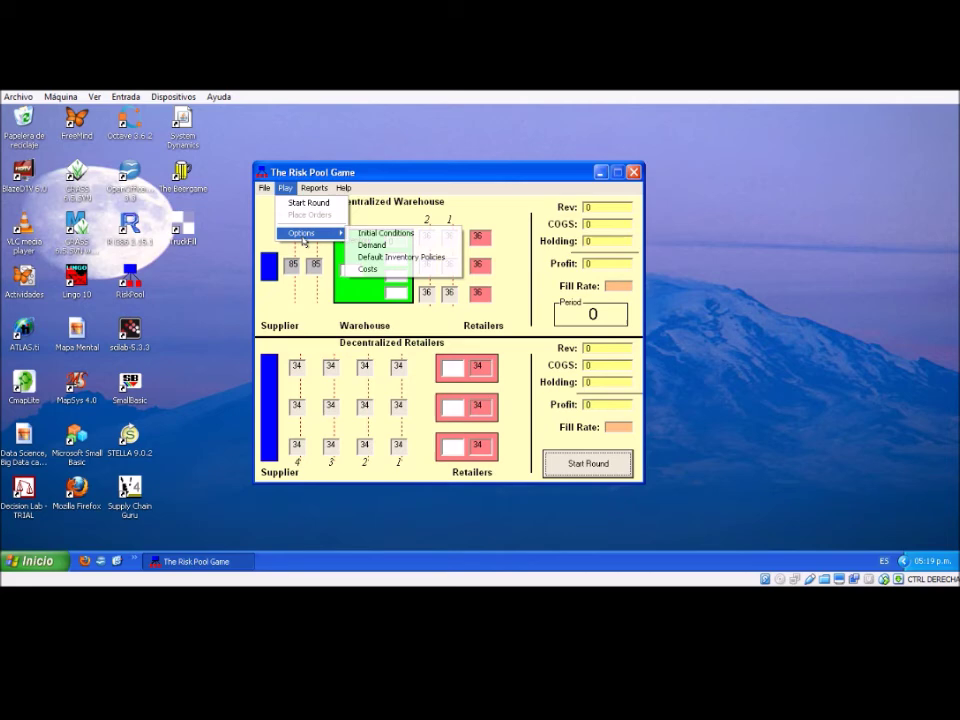
{"action": "left_click", "coordinate": [367, 269]}
{"action": "left_click_drag", "start_coordinate": [340, 261], "coordinate": [471, 275]}
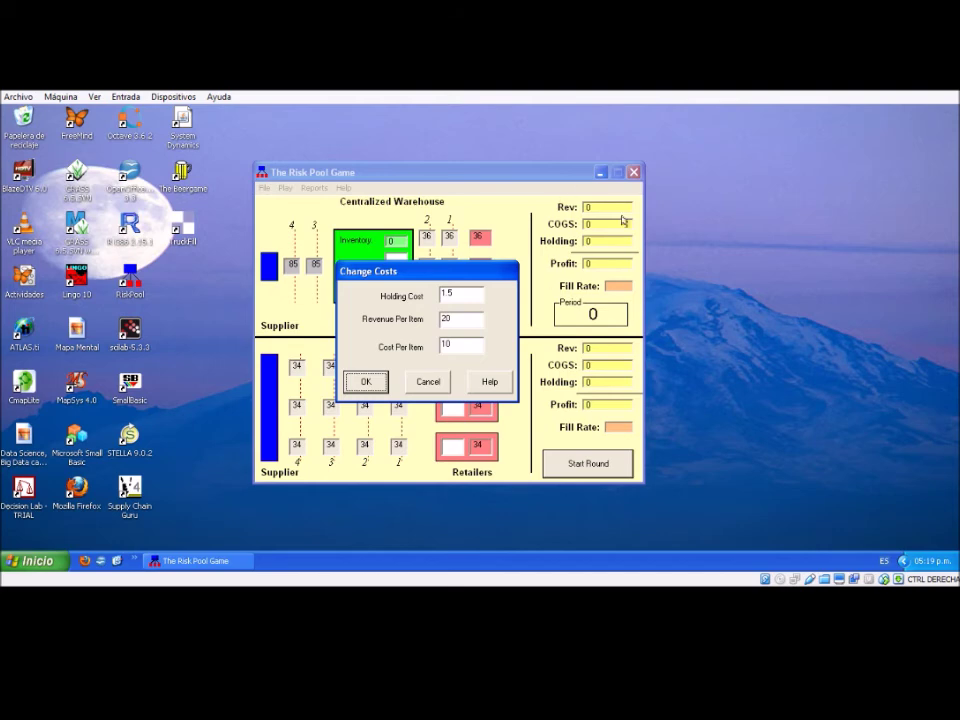
{"action": "double_click", "coordinate": [464, 293]}
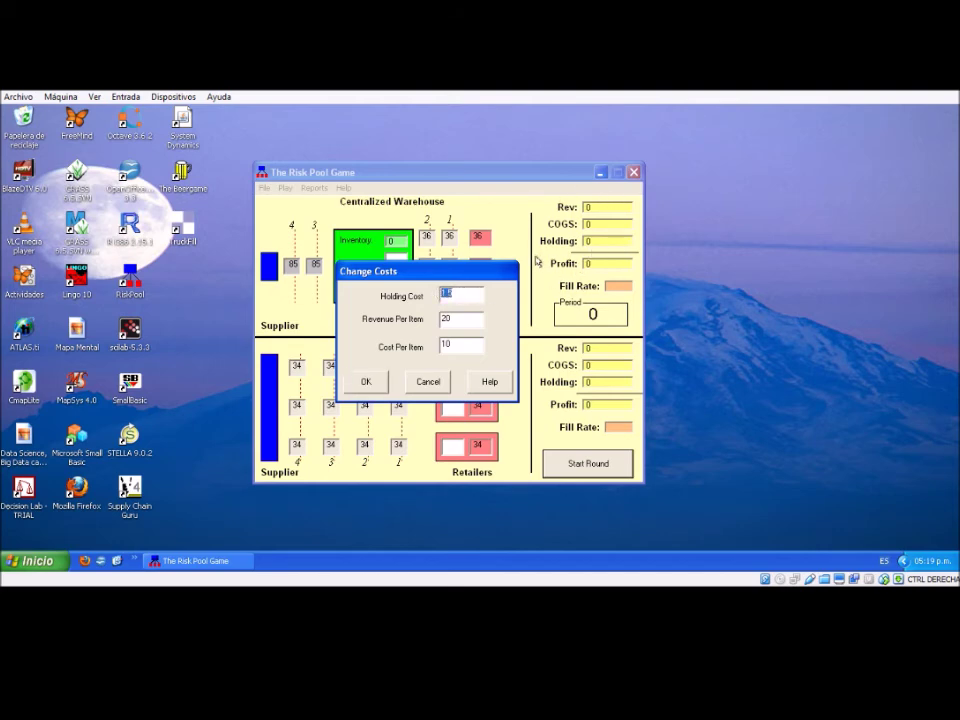
{"action": "double_click", "coordinate": [463, 319]}
{"action": "double_click", "coordinate": [461, 344]}
{"action": "left_click", "coordinate": [364, 385]}
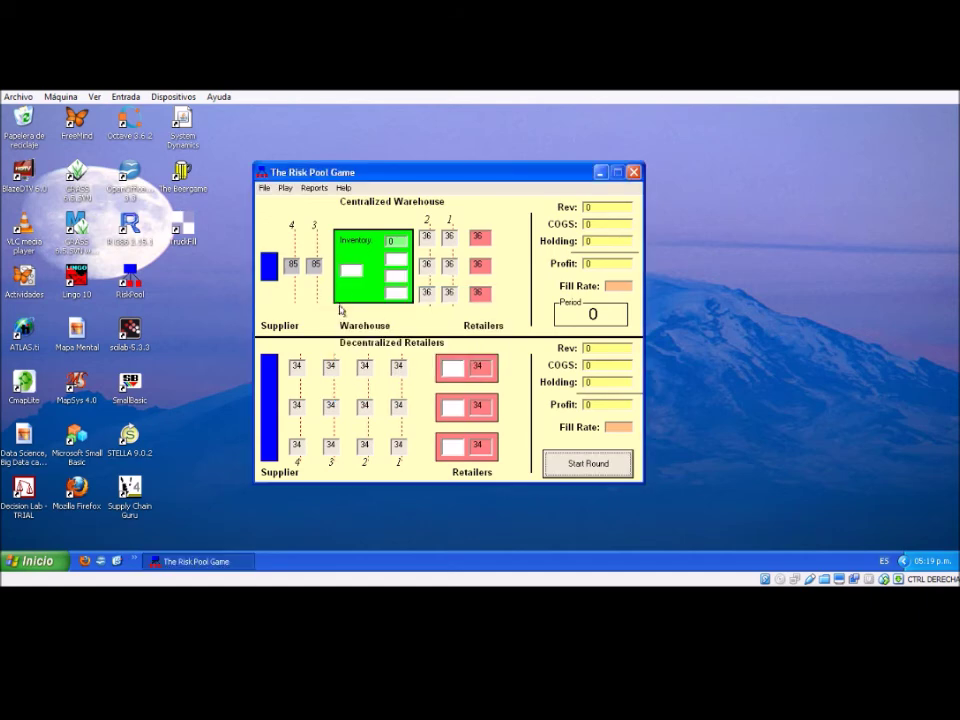
- View the order report before any round of the new game is played, and close it
{"action": "left_click", "coordinate": [314, 187]}
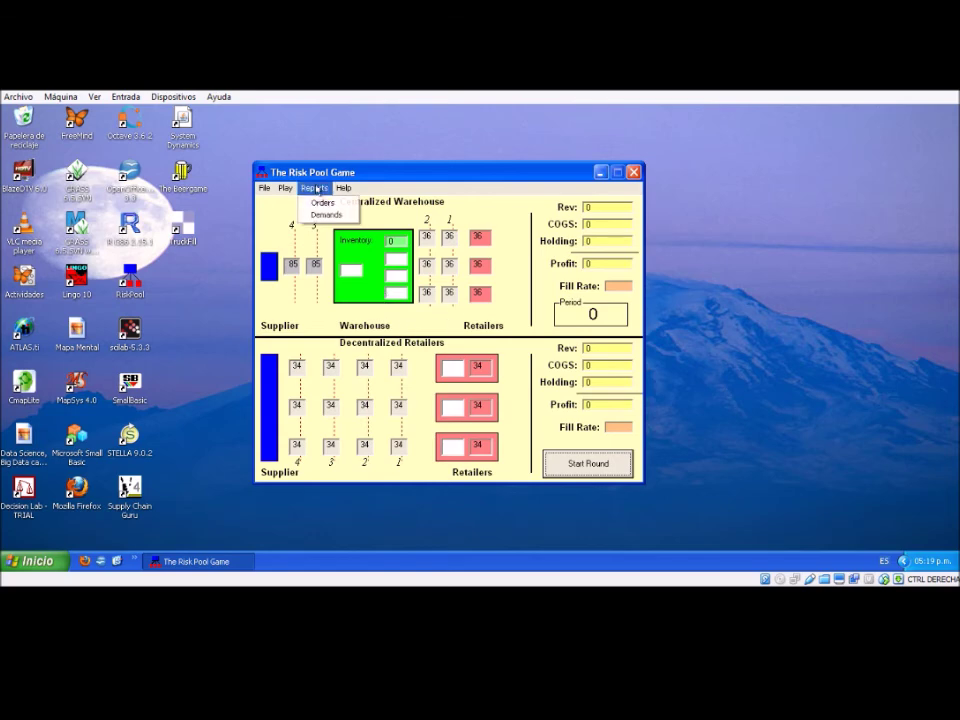
{"action": "left_click", "coordinate": [323, 203]}
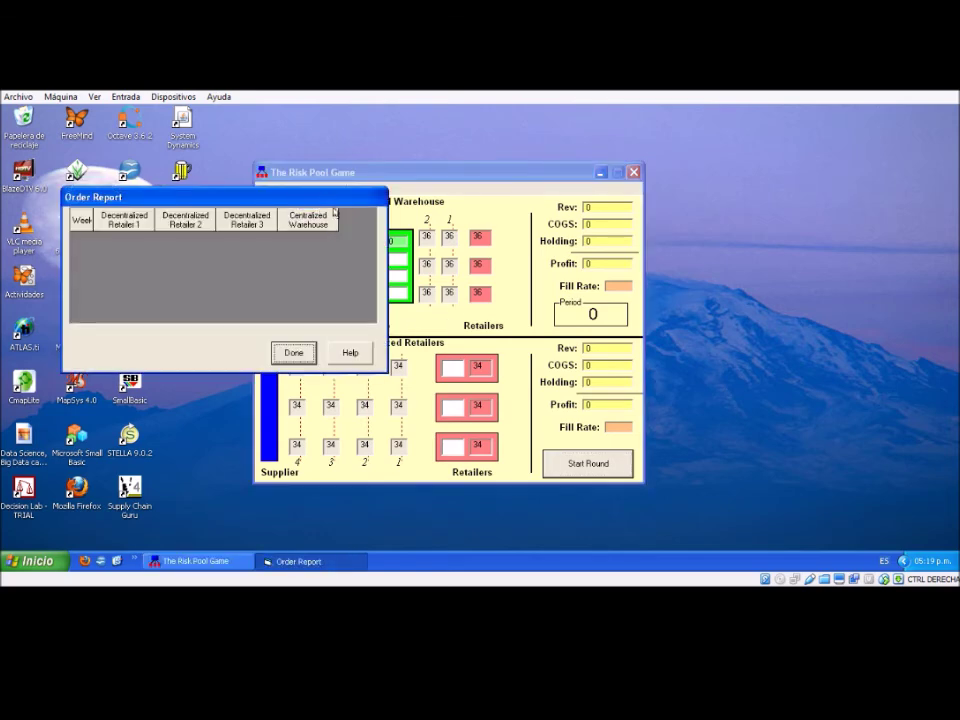
{"action": "left_click", "coordinate": [289, 354]}
- Play periods 1 through 4 of the new game with the proposed orders and start period 5
{"action": "left_click", "coordinate": [573, 468]}
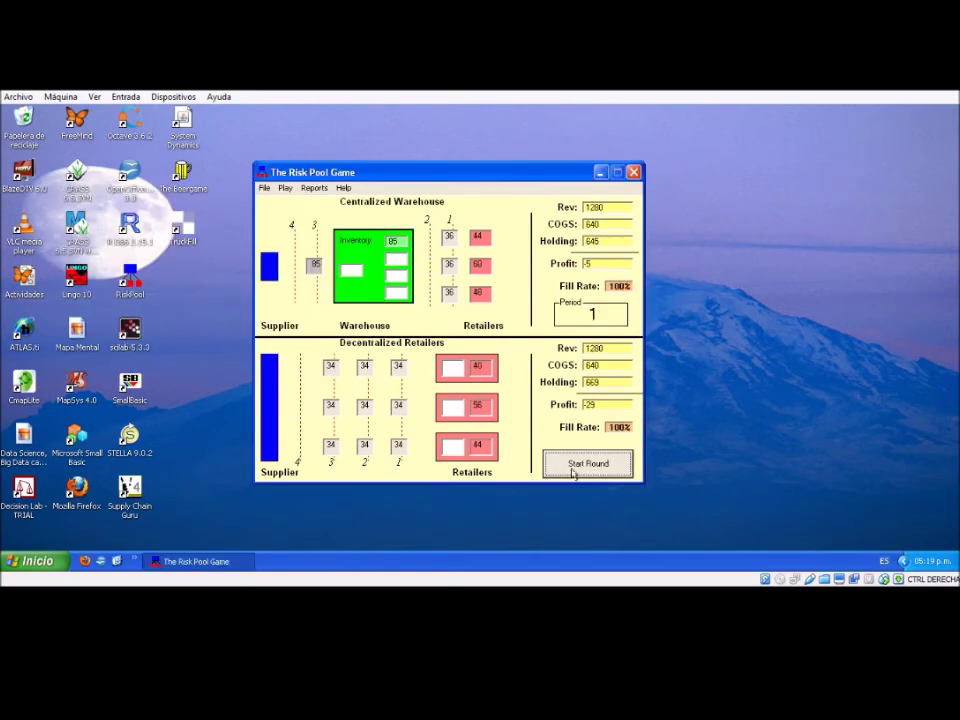
{"action": "left_click", "coordinate": [573, 468]}
{"action": "left_click", "coordinate": [573, 468]}
{"action": "left_click", "coordinate": [573, 470]}
- Examine the order report's weekly orders for each decentralized retailer and the centralized warehouse beside the game board, and close it
{"action": "left_click", "coordinate": [314, 187]}
{"action": "left_click", "coordinate": [326, 207]}
{"action": "left_click_drag", "start_coordinate": [332, 199], "coordinate": [542, 217]}
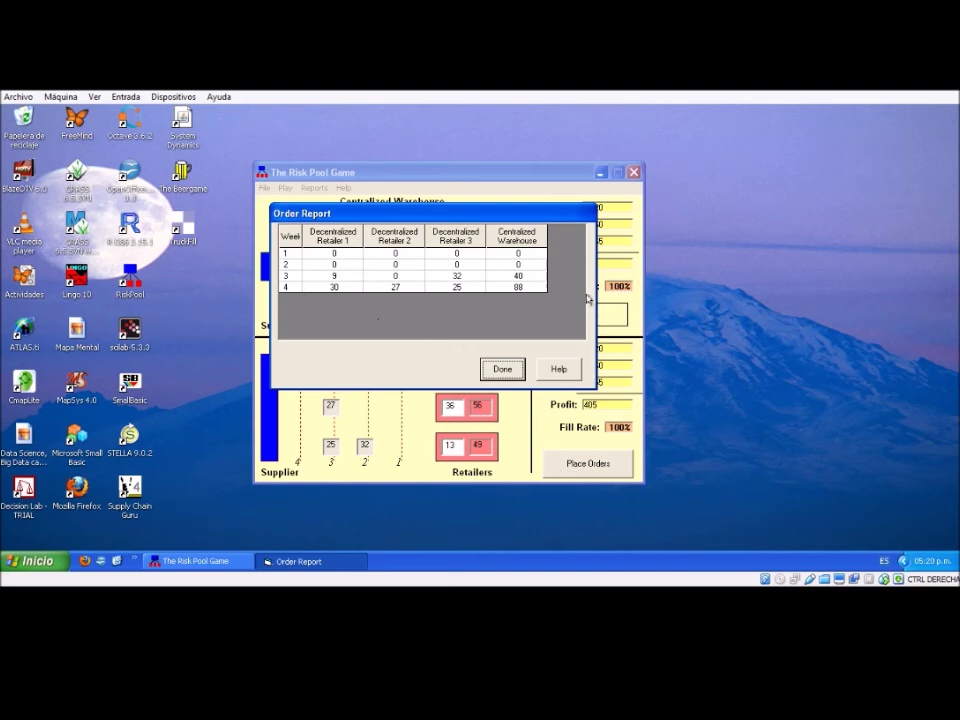
{"action": "left_click_drag", "start_coordinate": [507, 213], "coordinate": [540, 237]}
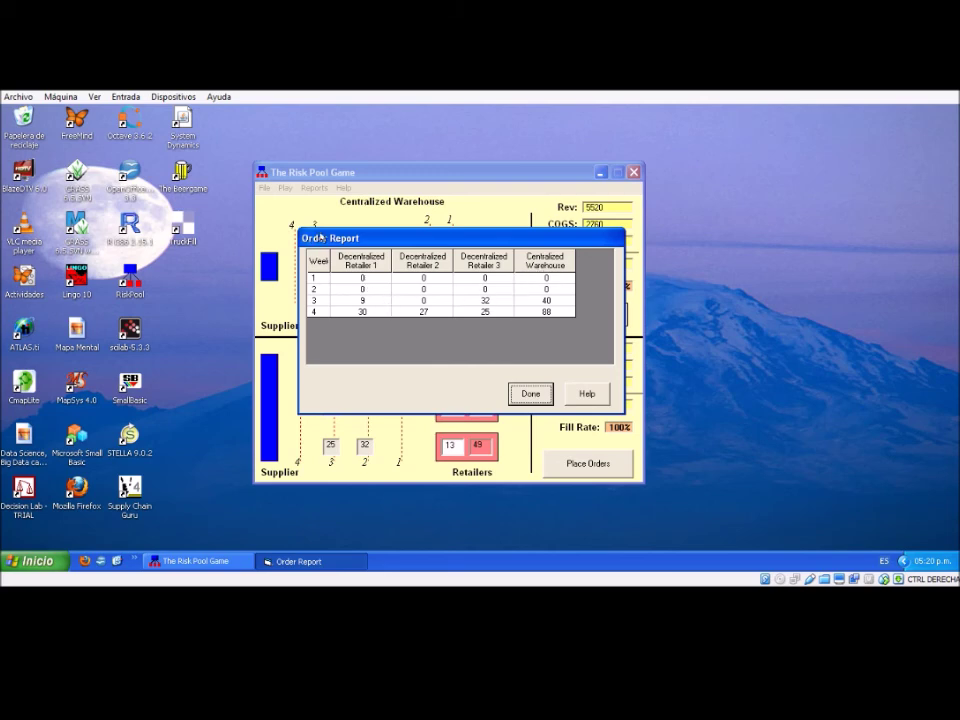
{"action": "left_click_drag", "start_coordinate": [341, 238], "coordinate": [352, 308]}
{"action": "left_click_drag", "start_coordinate": [449, 299], "coordinate": [780, 209]}
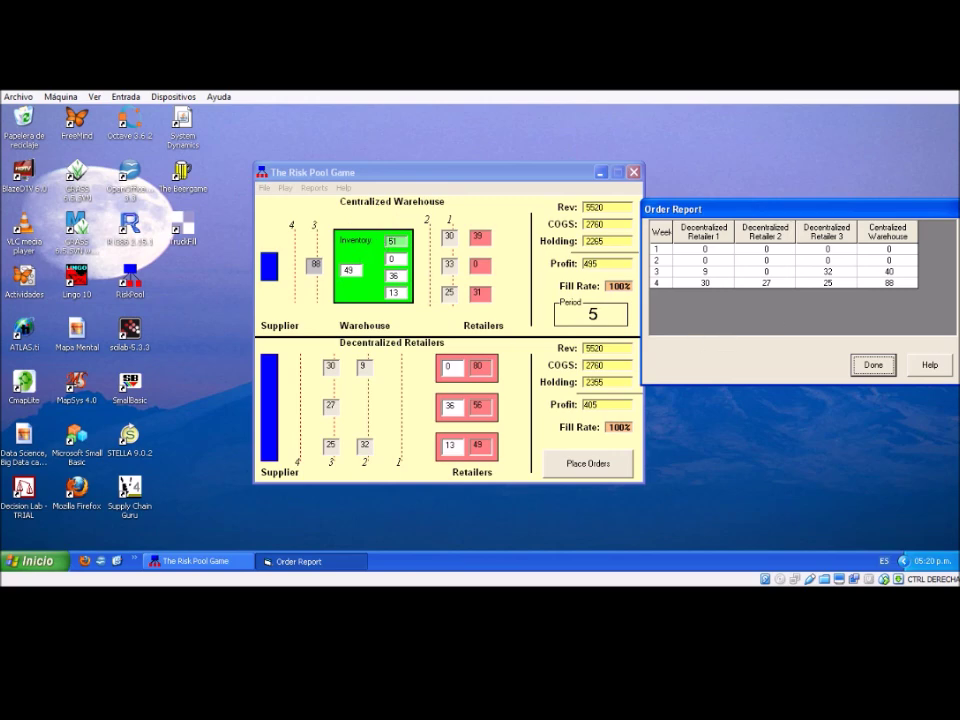
{"action": "left_click", "coordinate": [868, 368]}
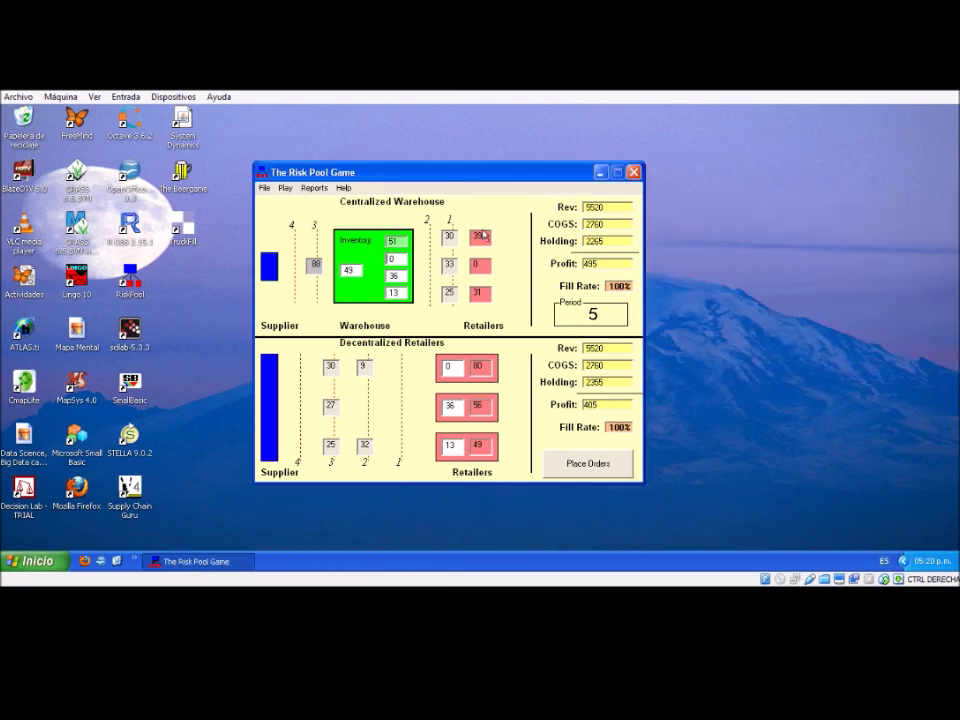
- Examine the demand report's weekly demand for each of the three retailers, and close it
{"action": "left_click", "coordinate": [314, 188]}
{"action": "left_click", "coordinate": [325, 214]}
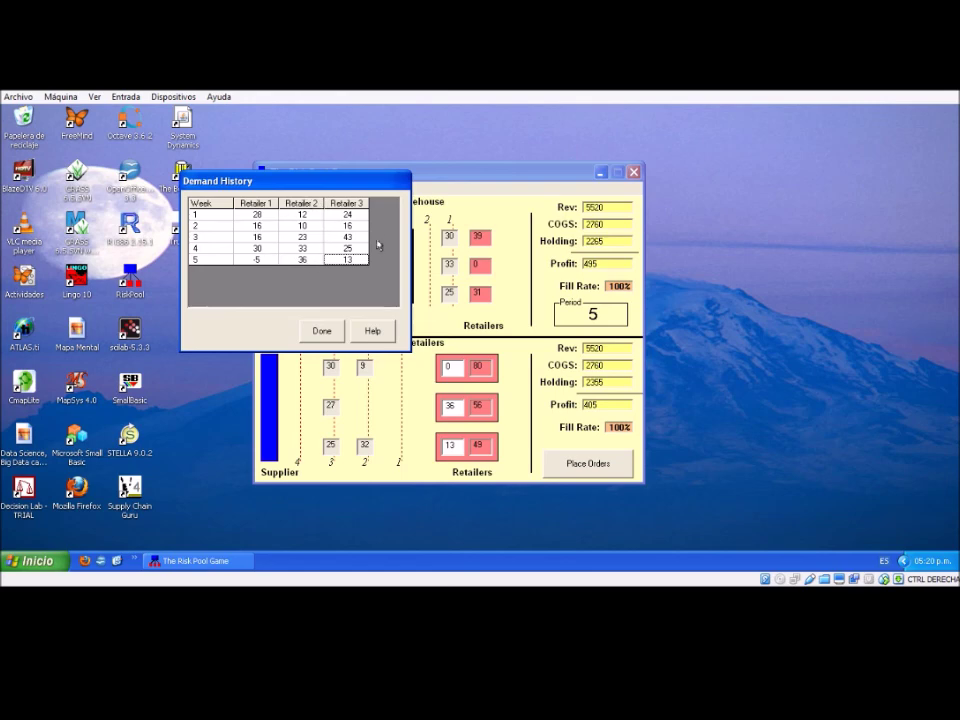
{"action": "left_click", "coordinate": [321, 332]}
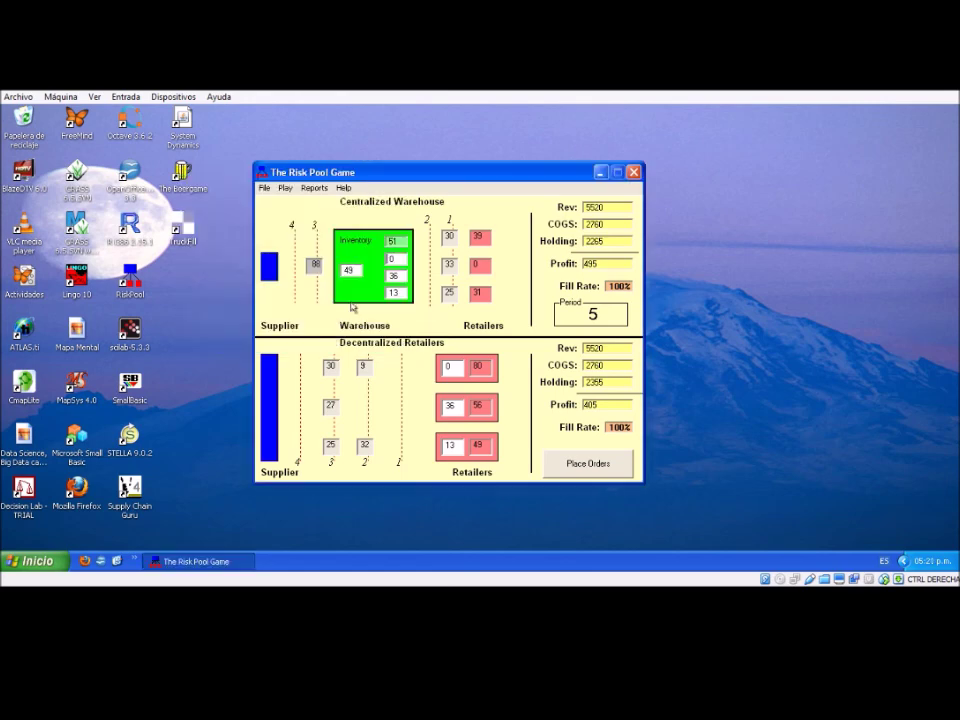
- Open the help contents and expand Introduction, Playing the Game and Commands, including the Play, Reports and File command topics
{"action": "left_click", "coordinate": [343, 188]}
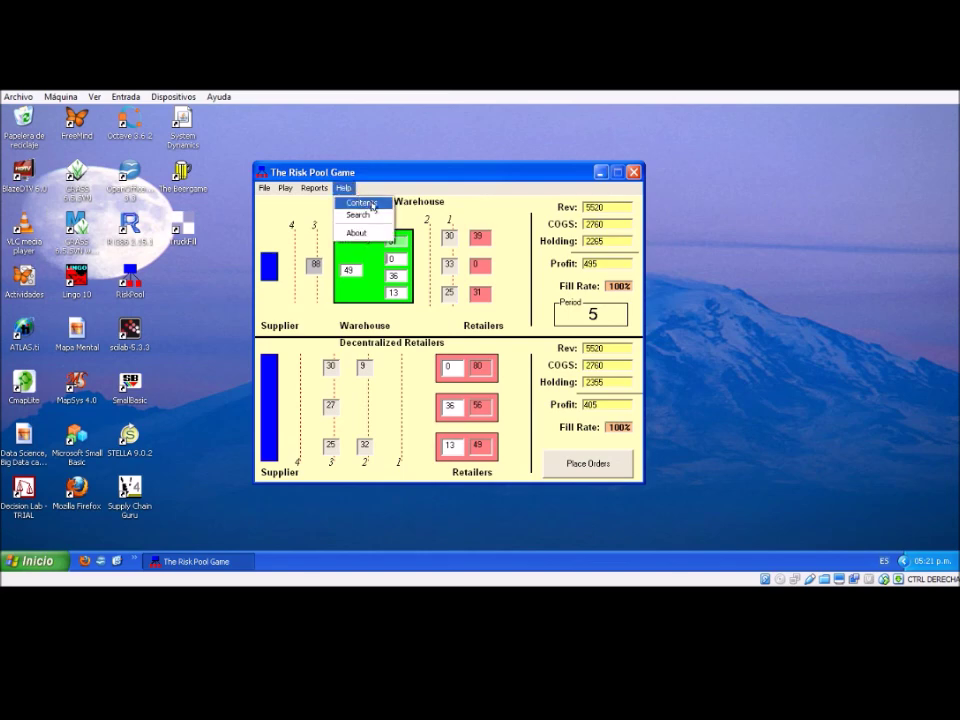
{"action": "left_click", "coordinate": [373, 206]}
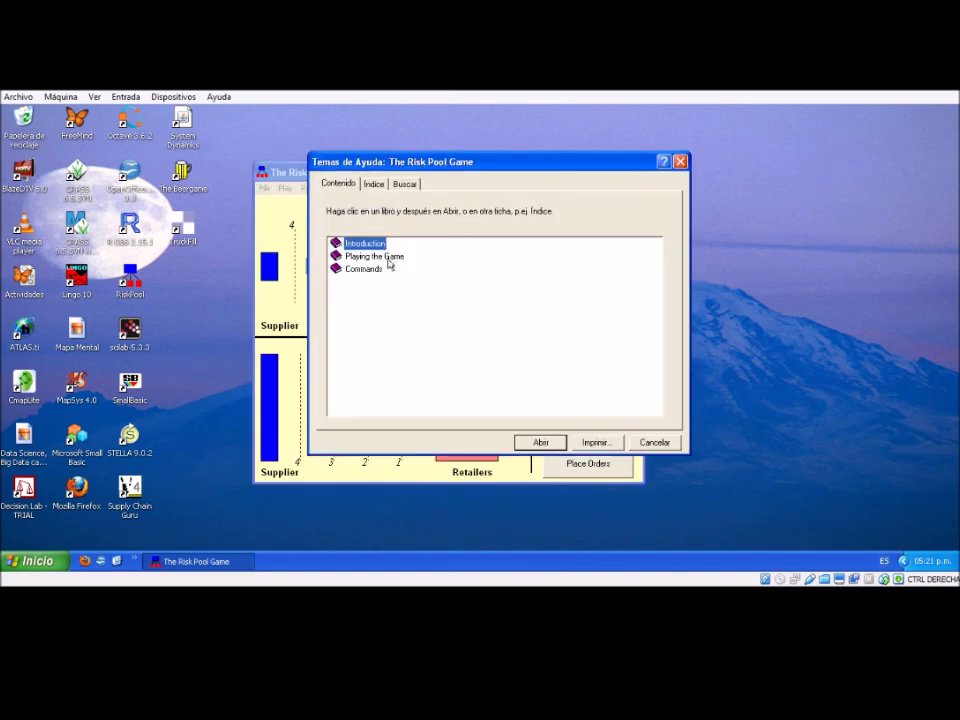
{"action": "double_click", "coordinate": [364, 245]}
{"action": "double_click", "coordinate": [374, 282]}
{"action": "double_click", "coordinate": [363, 346]}
{"action": "left_click", "coordinate": [388, 371]}
{"action": "double_click", "coordinate": [388, 371]}
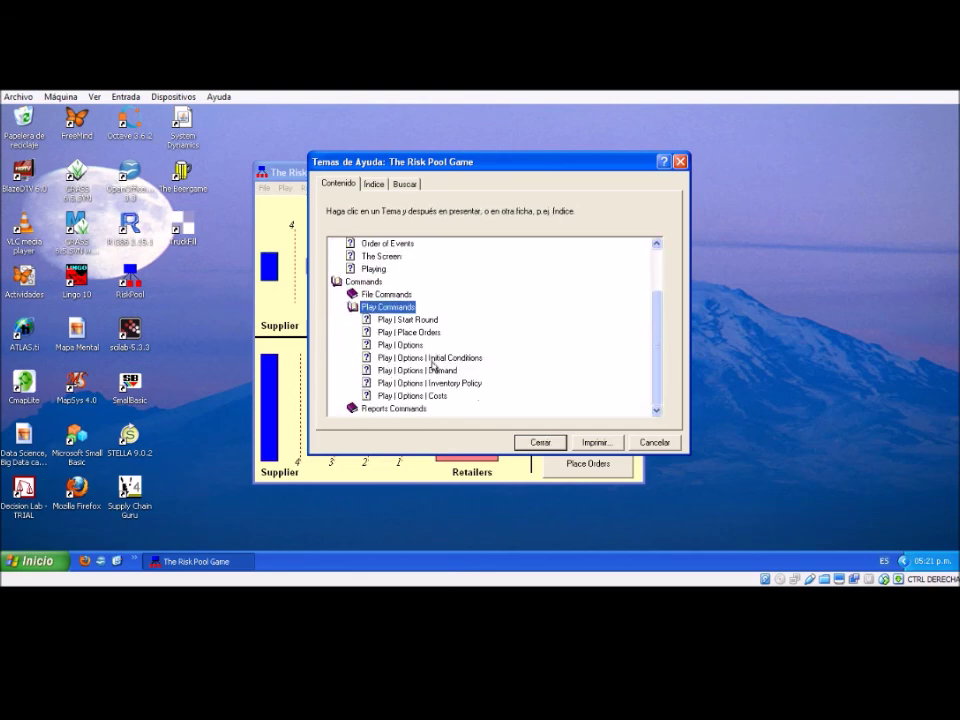
{"action": "double_click", "coordinate": [402, 409]}
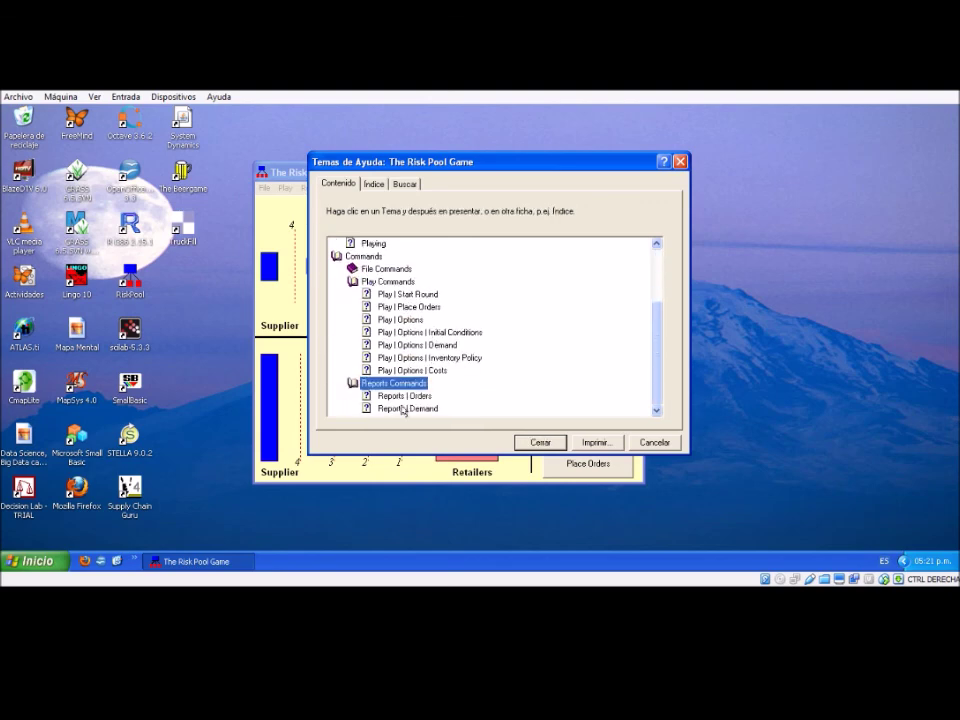
{"action": "scroll", "coordinate": [395, 380], "scroll_direction": "up", "scroll_amount": 1}
{"action": "double_click", "coordinate": [385, 308]}
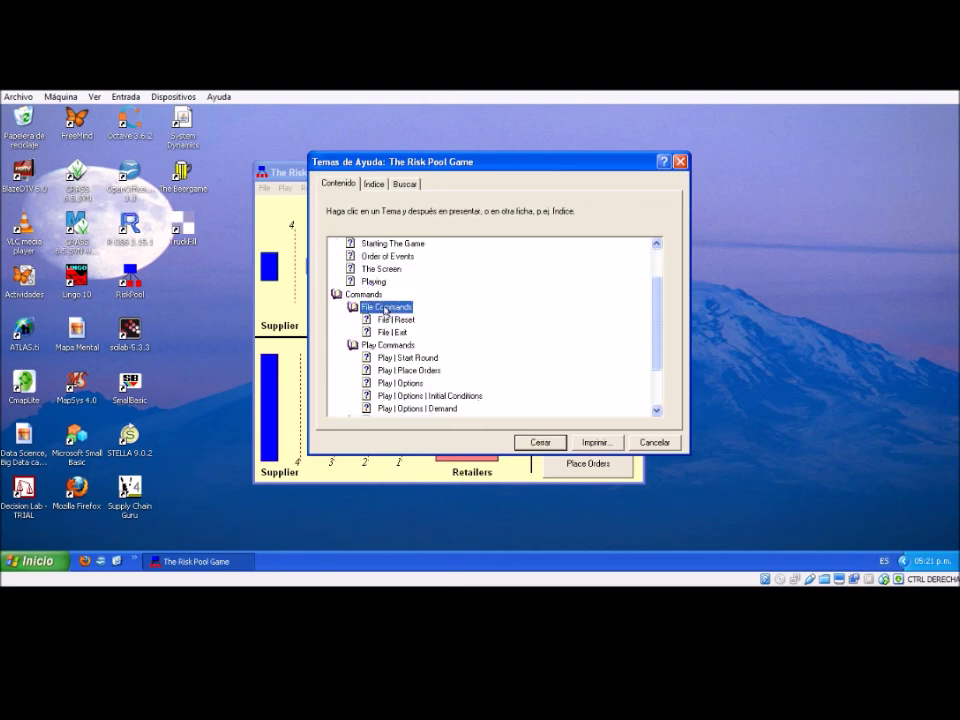
{"action": "scroll", "coordinate": [385, 310], "scroll_direction": "up", "scroll_amount": 1}
- Look through the help index's list of entries, and close the help topics
{"action": "left_click", "coordinate": [375, 185]}
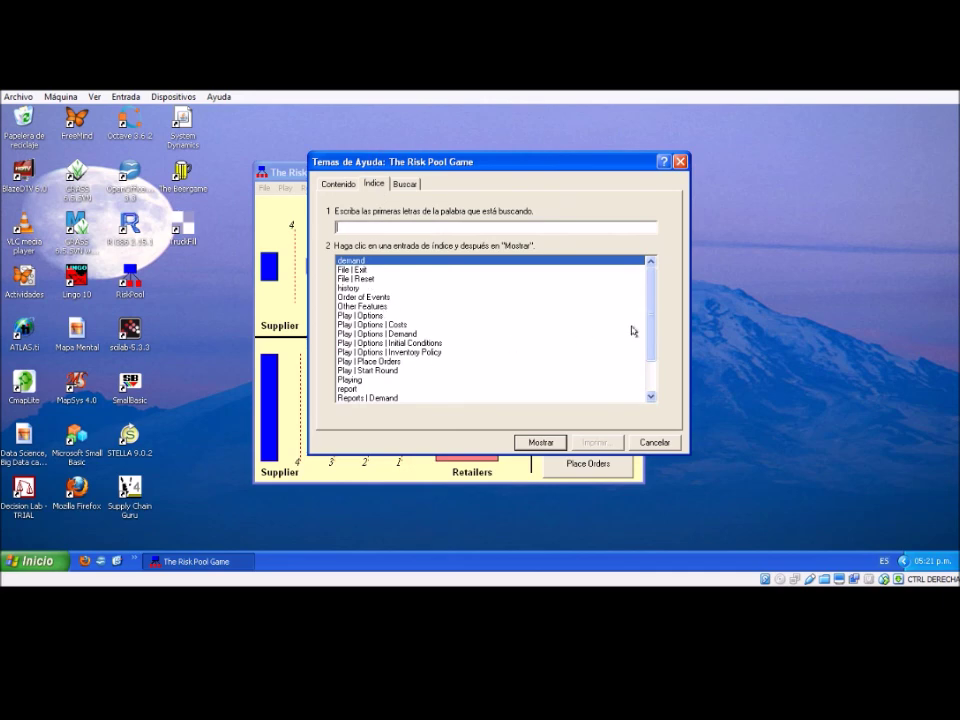
{"action": "mouse_move", "coordinate": [656, 324]}
{"action": "left_mouse_down"}
{"action": "mouse_move", "coordinate": [653, 379]}
{"action": "mouse_move", "coordinate": [651, 300]}
{"action": "left_mouse_up"}
{"action": "left_click", "coordinate": [654, 442]}
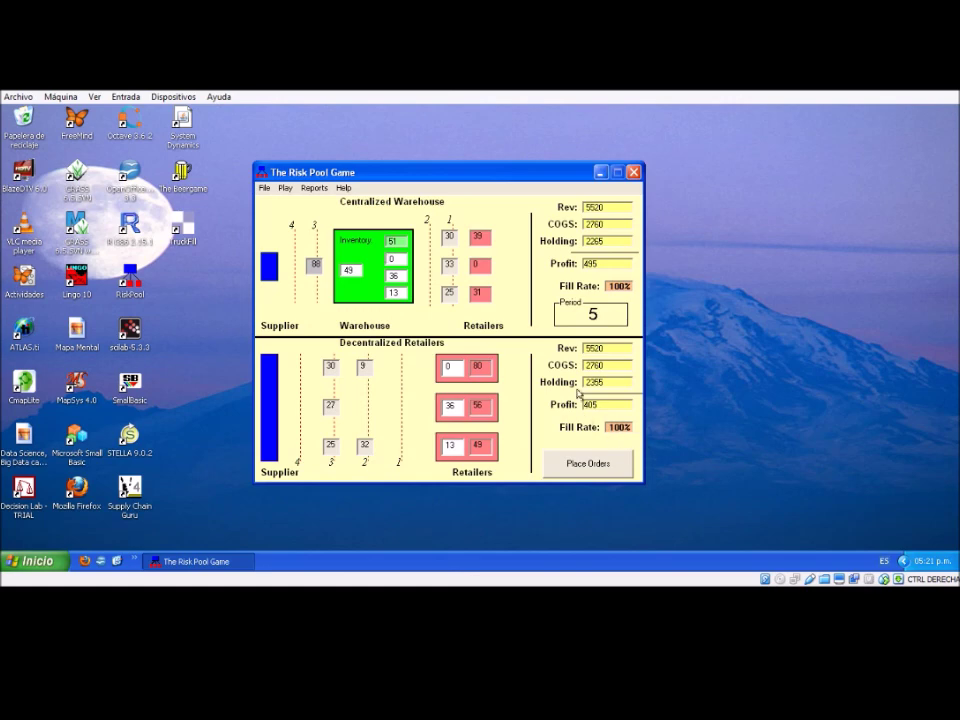